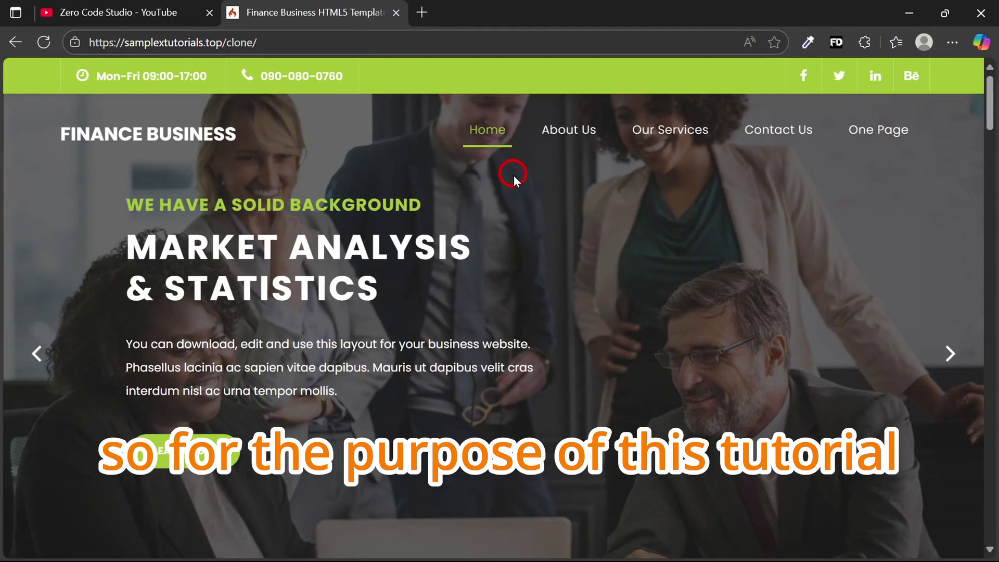
Step: Scroll through the Finance Business sample site's Home, About Us and Our Services pages
{"action": "scroll", "coordinate": [514, 175], "scroll_direction": "down", "scroll_amount": 15}
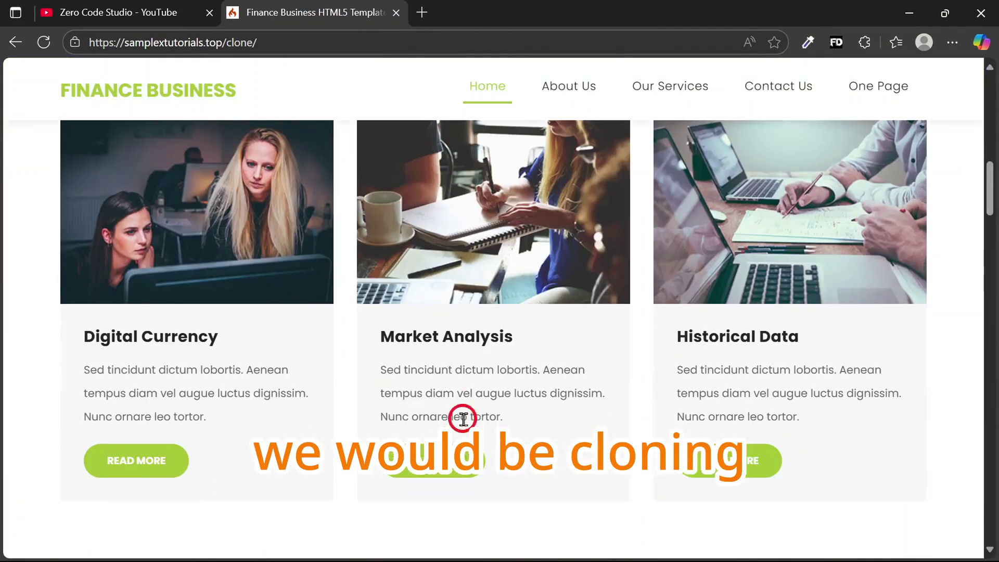
{"action": "scroll", "coordinate": [463, 419], "scroll_direction": "down", "scroll_amount": 20}
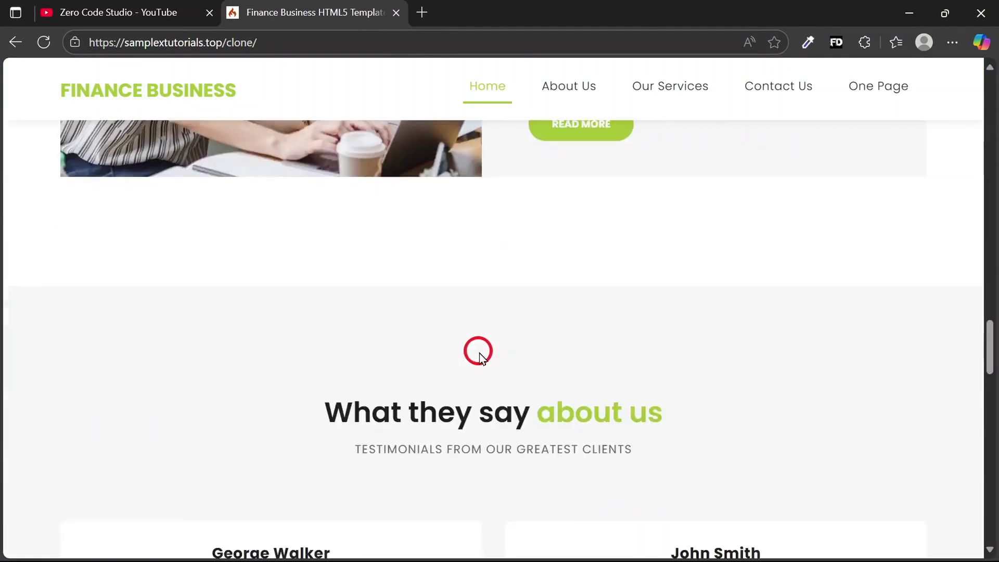
{"action": "scroll", "coordinate": [479, 354], "scroll_direction": "down", "scroll_amount": 15}
{"action": "scroll", "coordinate": [477, 359], "scroll_direction": "up", "scroll_amount": 5}
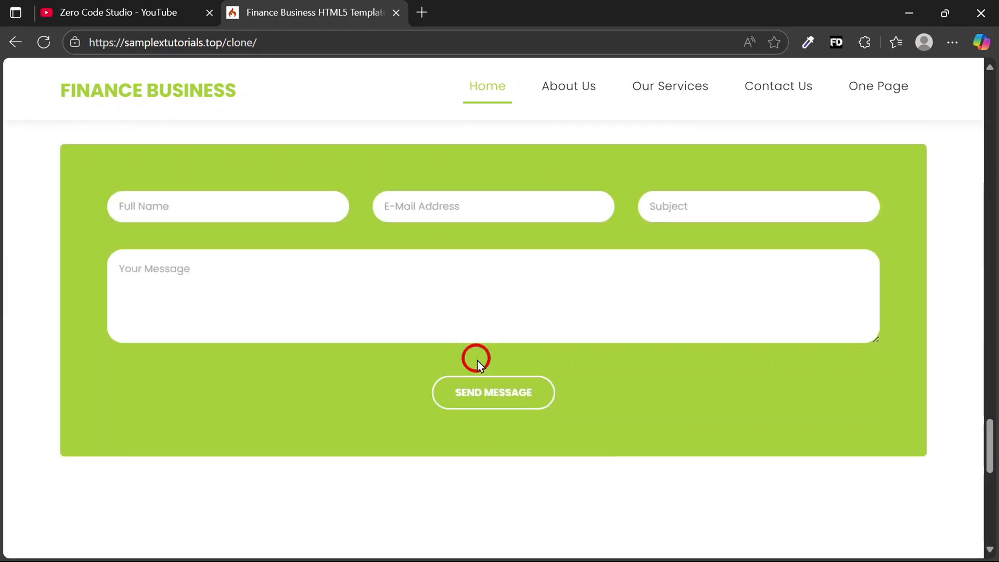
{"action": "scroll", "coordinate": [473, 359], "scroll_direction": "up", "scroll_amount": 20}
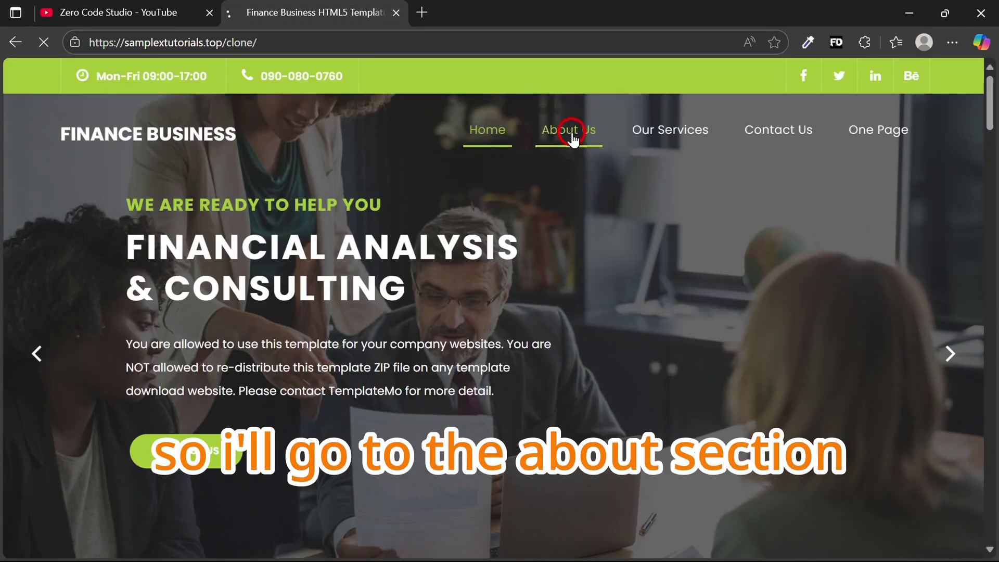
{"action": "scroll", "coordinate": [530, 280], "scroll_direction": "down", "scroll_amount": 5}
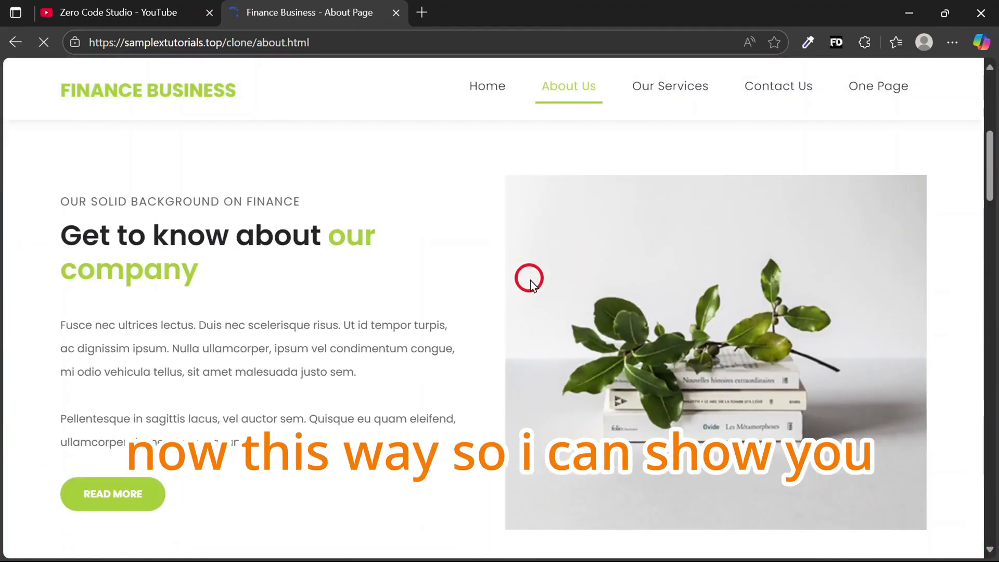
{"action": "scroll", "coordinate": [531, 281], "scroll_direction": "down", "scroll_amount": 20}
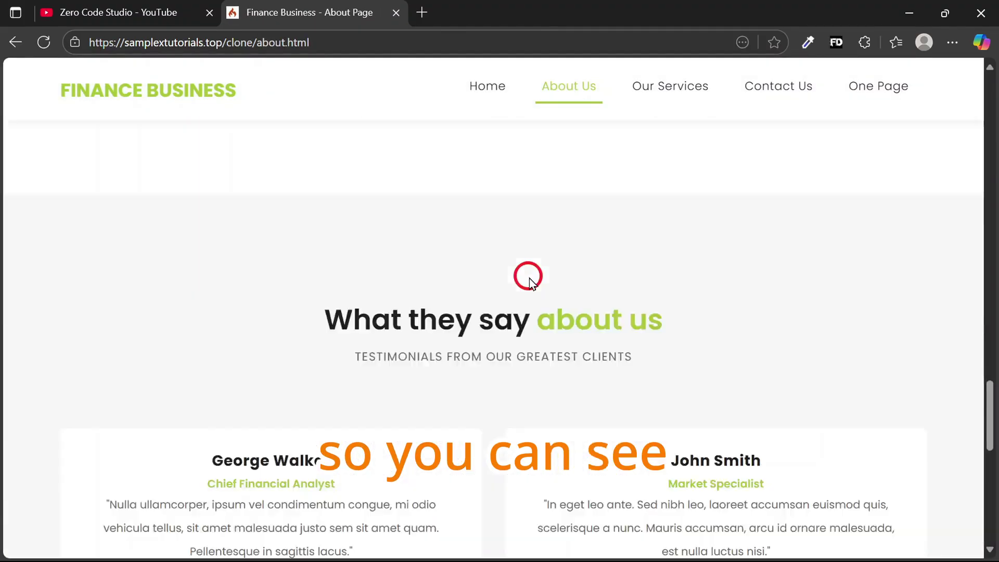
{"action": "scroll", "coordinate": [529, 278], "scroll_direction": "up", "scroll_amount": 20}
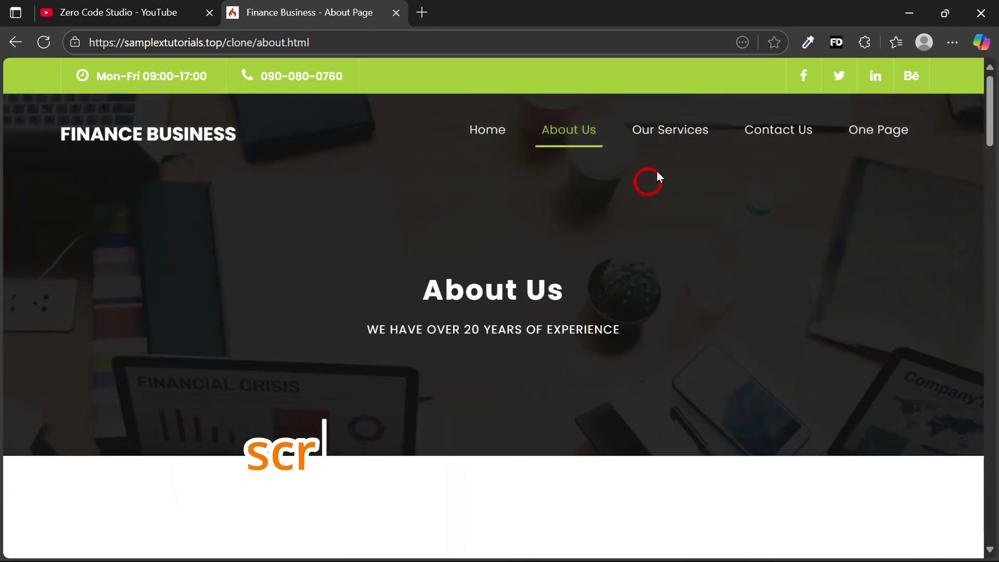
{"action": "scroll", "coordinate": [556, 289], "scroll_direction": "down", "scroll_amount": 15}
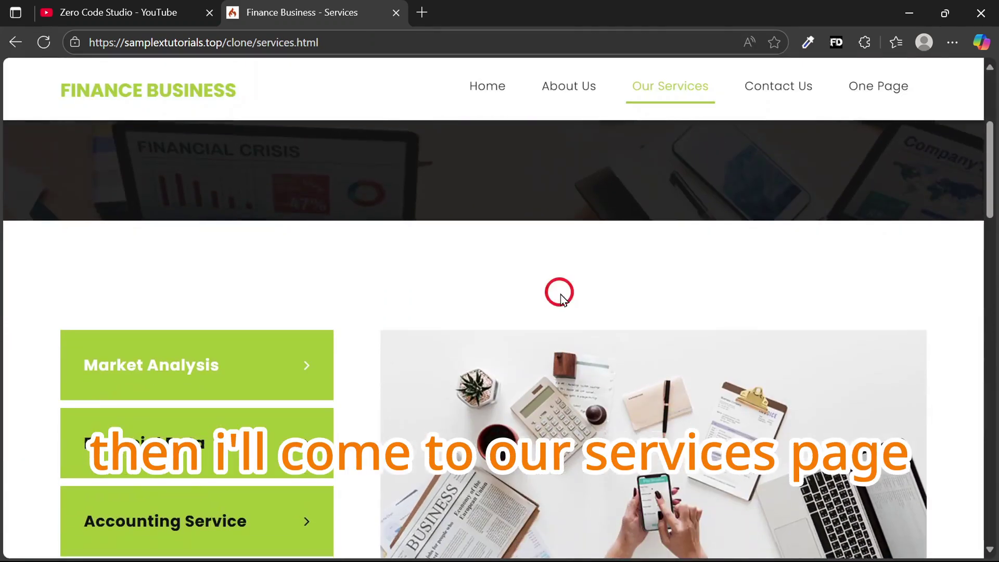
{"action": "scroll", "coordinate": [551, 295], "scroll_direction": "down", "scroll_amount": 10}
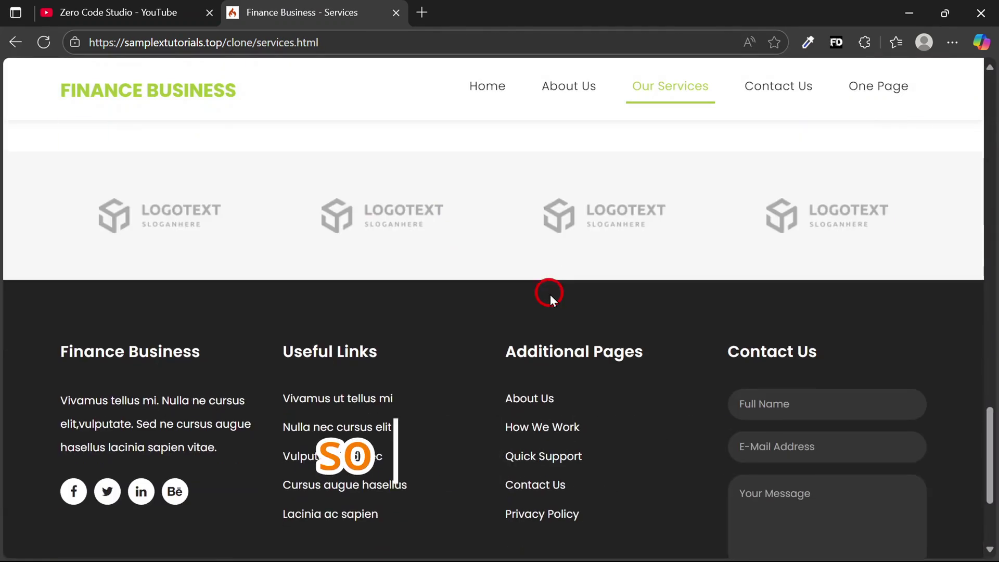
{"action": "scroll", "coordinate": [550, 294], "scroll_direction": "up", "scroll_amount": 4}
{"action": "scroll", "coordinate": [551, 295], "scroll_direction": "down", "scroll_amount": 7}
{"action": "scroll", "coordinate": [551, 300], "scroll_direction": "up", "scroll_amount": 20}
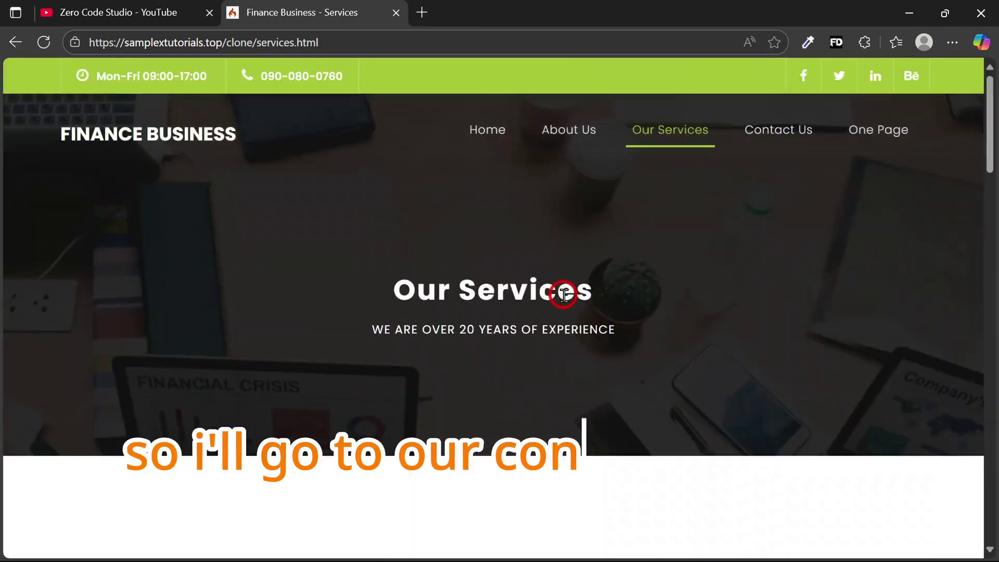
Step: Open the sample site's Contact Us page and scroll through it
{"action": "left_click", "coordinate": [792, 147]}
{"action": "scroll", "coordinate": [481, 351], "scroll_direction": "down", "scroll_amount": 8}
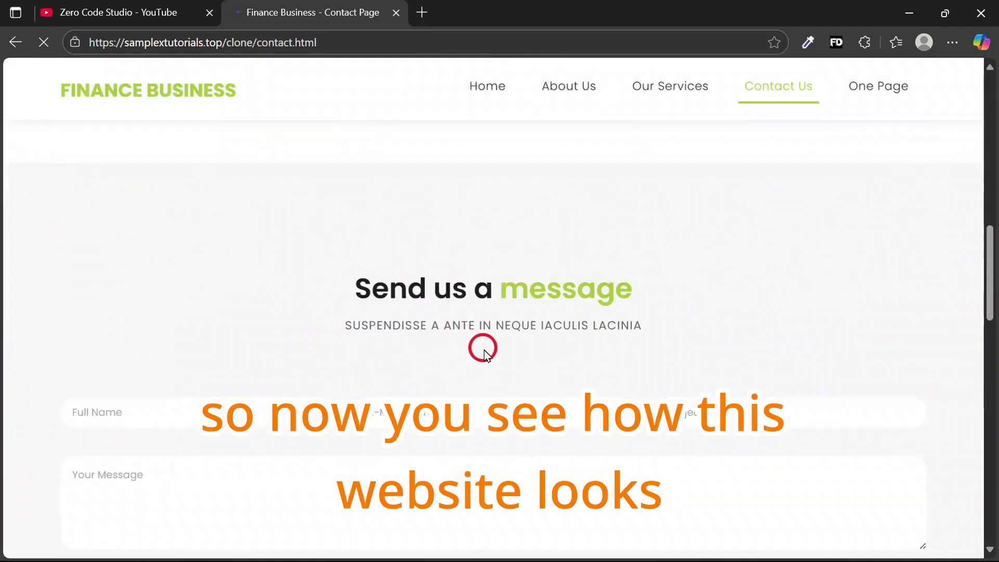
{"action": "scroll", "coordinate": [487, 355], "scroll_direction": "down", "scroll_amount": 5}
{"action": "scroll", "coordinate": [494, 347], "scroll_direction": "up", "scroll_amount": 15}
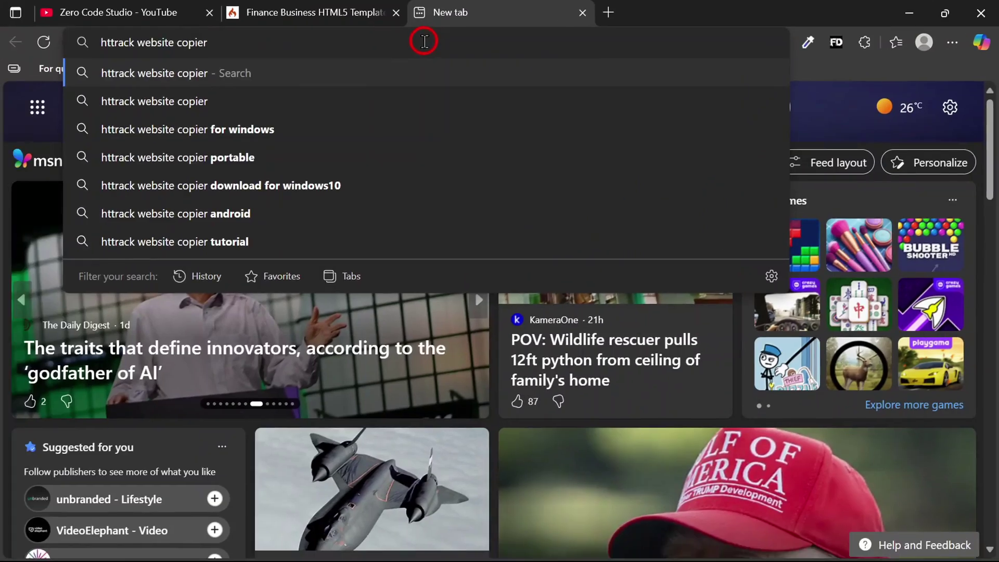
Step: Search httrack website copier and reach httrack.com's HTTrack 3.49-2 download page
{"action": "key", "text": "Return"}
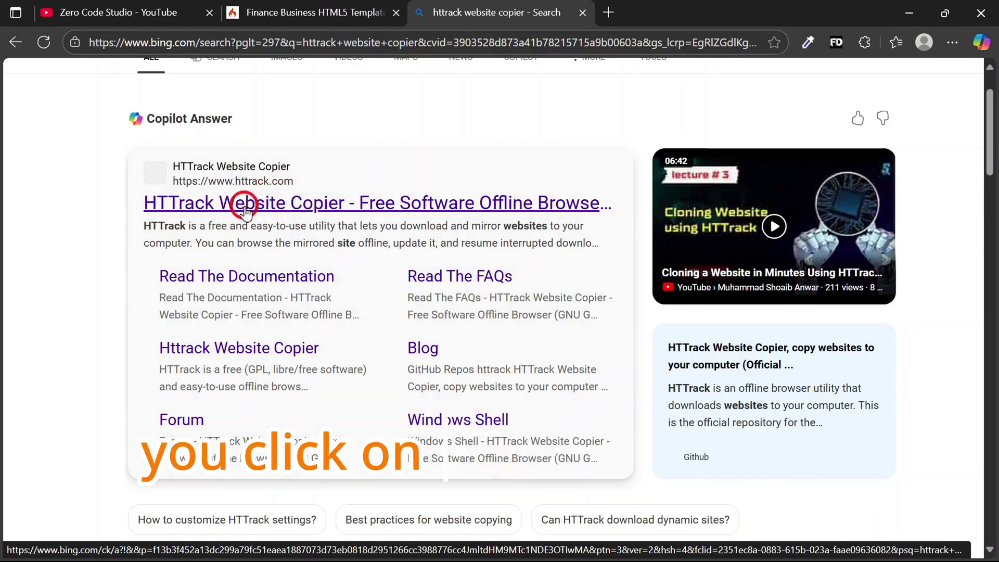
{"action": "left_click", "coordinate": [244, 208]}
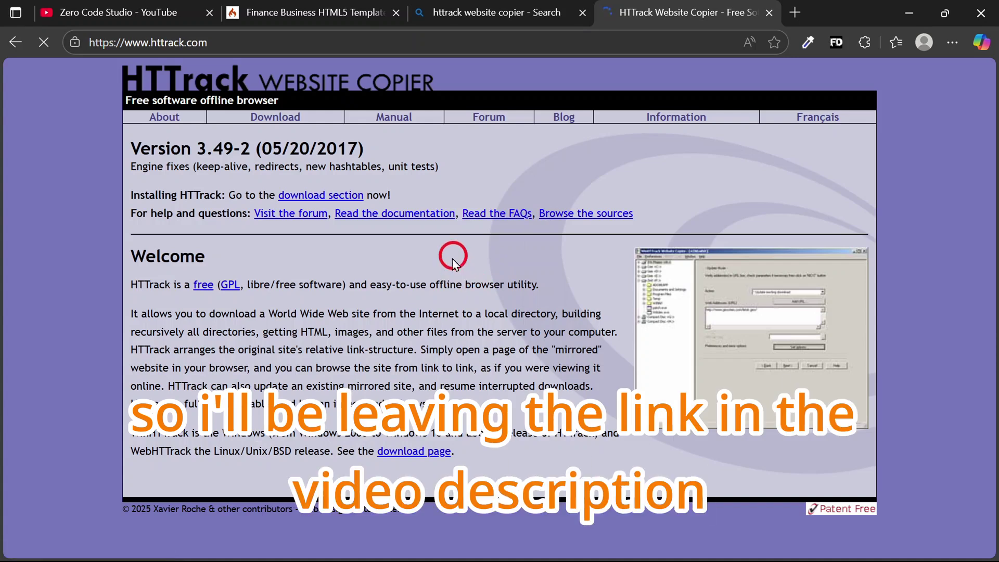
{"action": "left_click", "coordinate": [278, 118]}
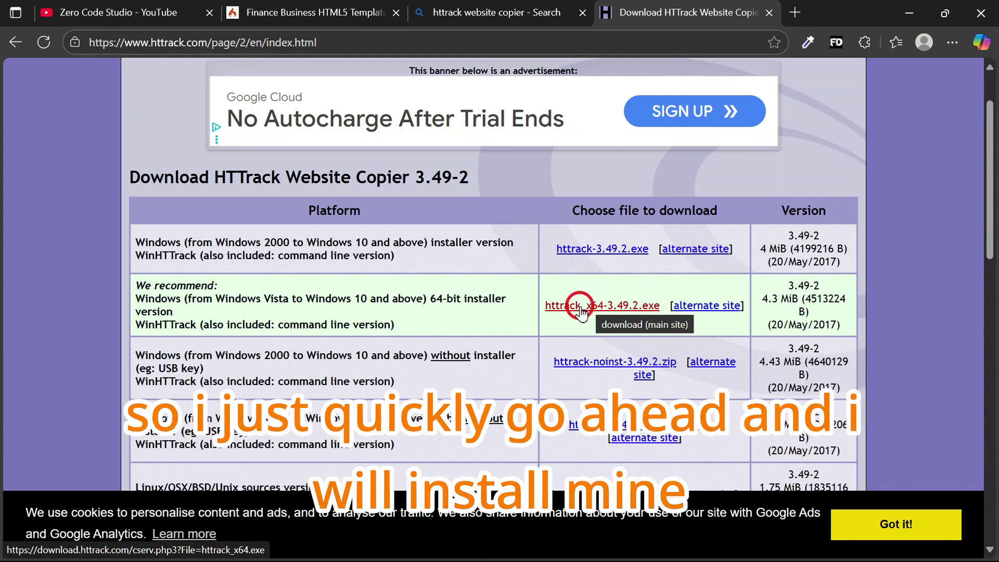
Step: Find httrack in Windows search and launch the downloaded WinHTTrack installer
{"action": "key", "text": "super"}
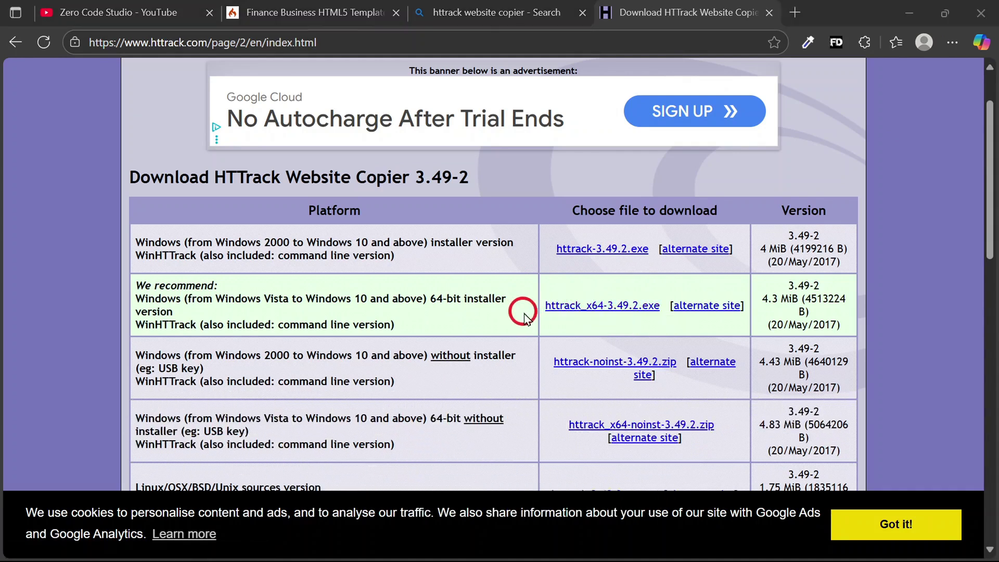
{"action": "type", "text": "httrack"}
{"action": "left_click", "coordinate": [174, 308]}
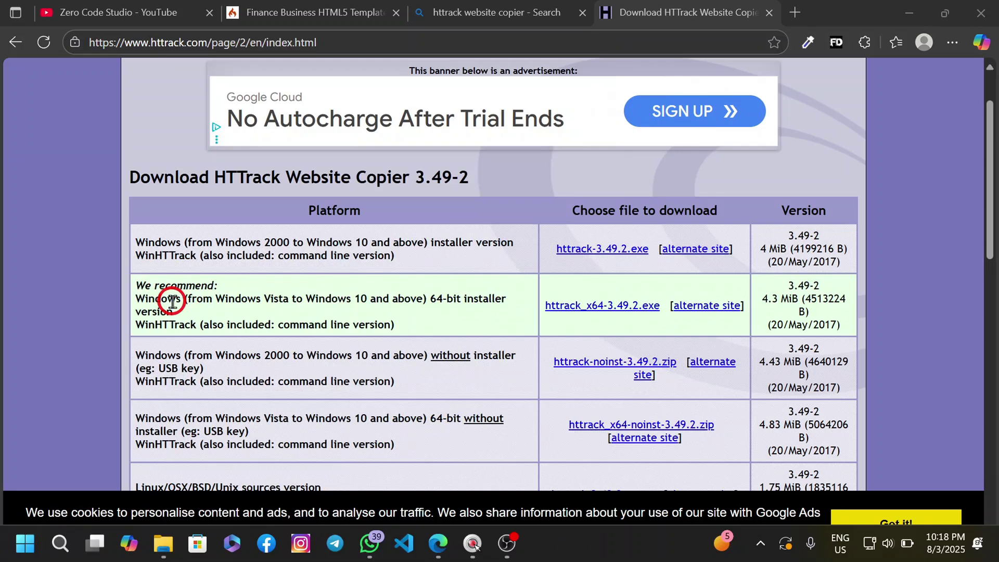
Step: Accept the licence, keep default folders, add a desktop icon, install WinHTTrack, and finish setup
{"action": "left_click", "coordinate": [590, 411]}
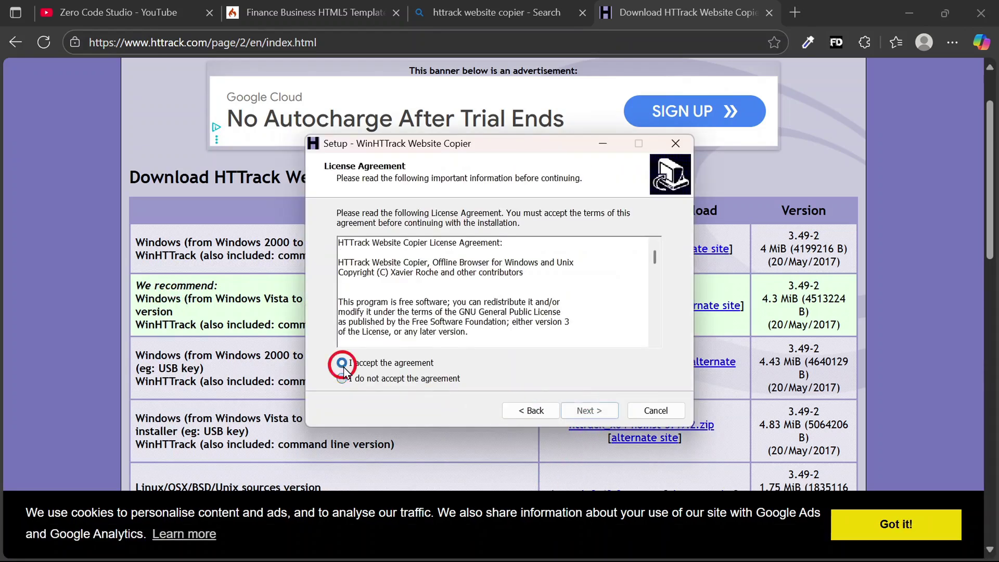
{"action": "left_click", "coordinate": [588, 412]}
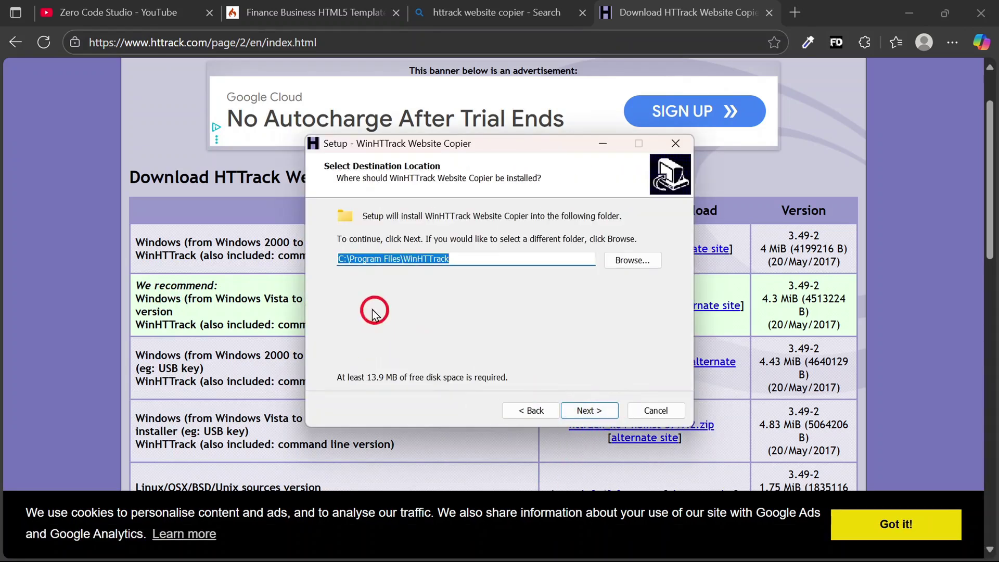
{"action": "left_click", "coordinate": [592, 411]}
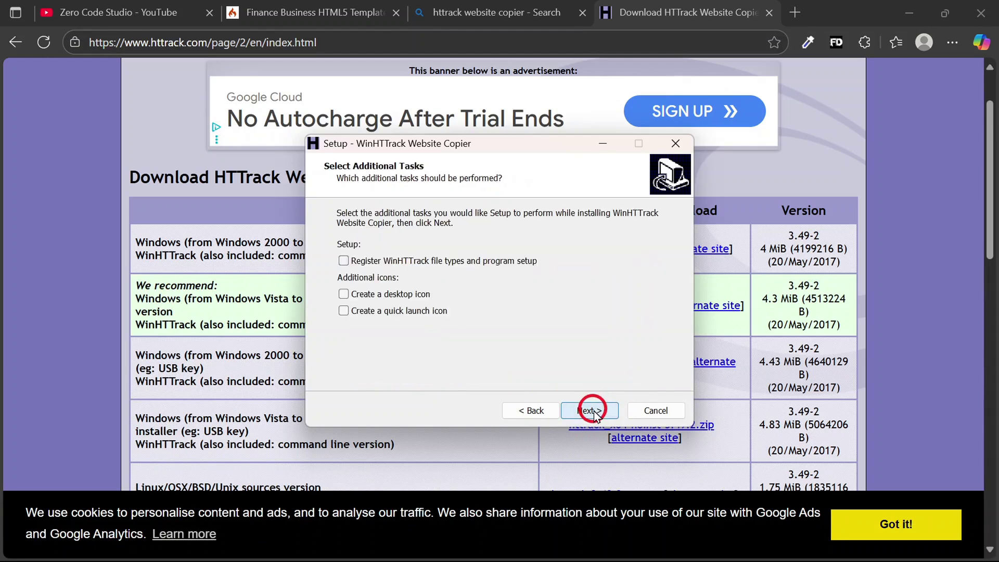
{"action": "left_click", "coordinate": [343, 293]}
{"action": "left_click", "coordinate": [586, 411]}
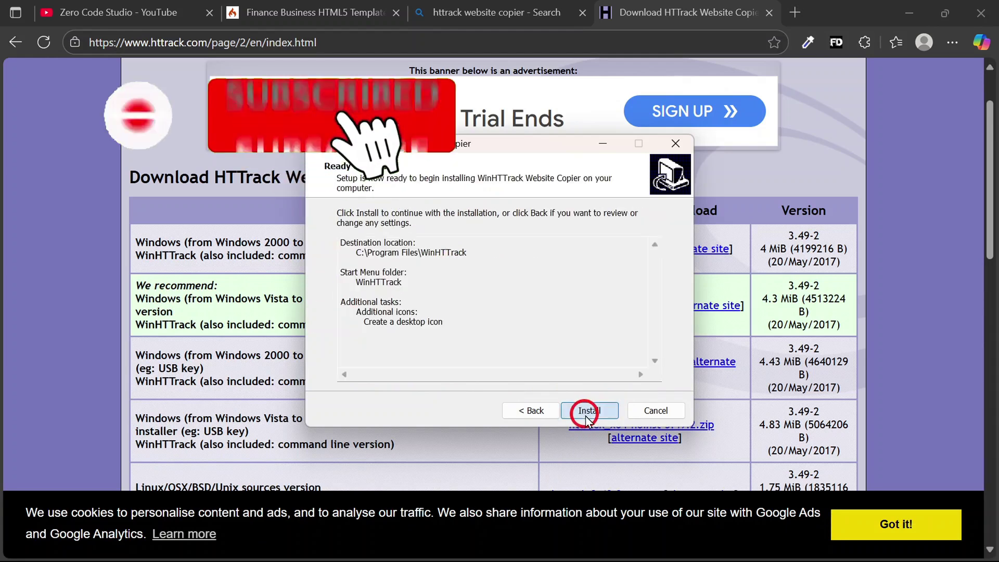
{"action": "left_click", "coordinate": [588, 411]}
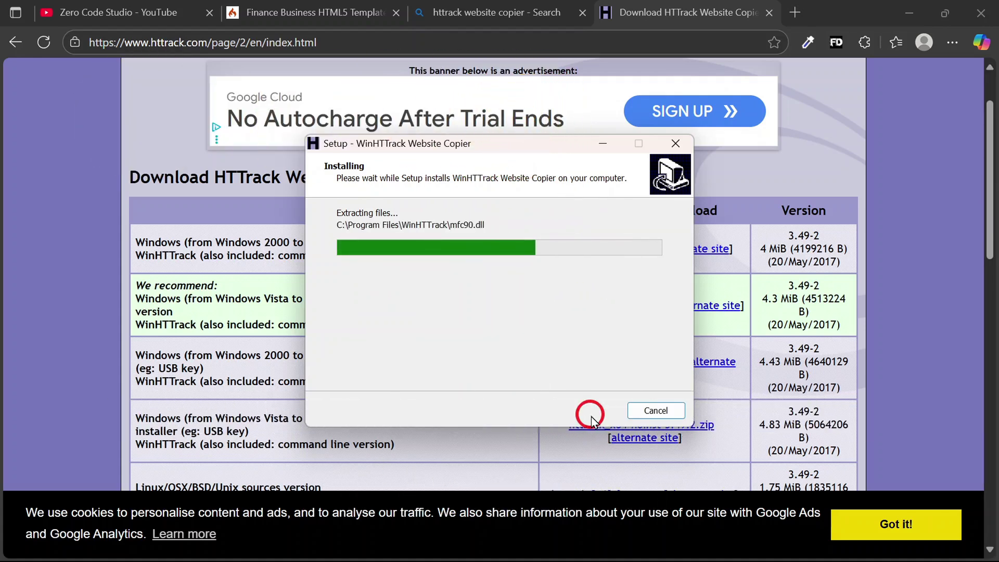
{"action": "left_click", "coordinate": [593, 411]}
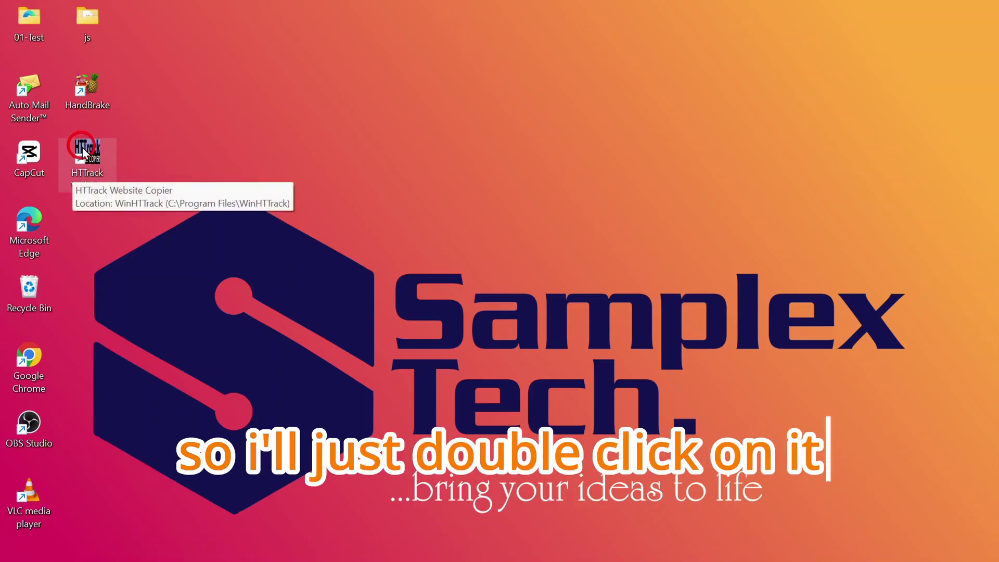
Step: Launch HTTrack from the desktop and create a new project named Tutorial under C:\My Web Sites
{"action": "double_click", "coordinate": [90, 147]}
{"action": "left_click", "coordinate": [421, 336]}
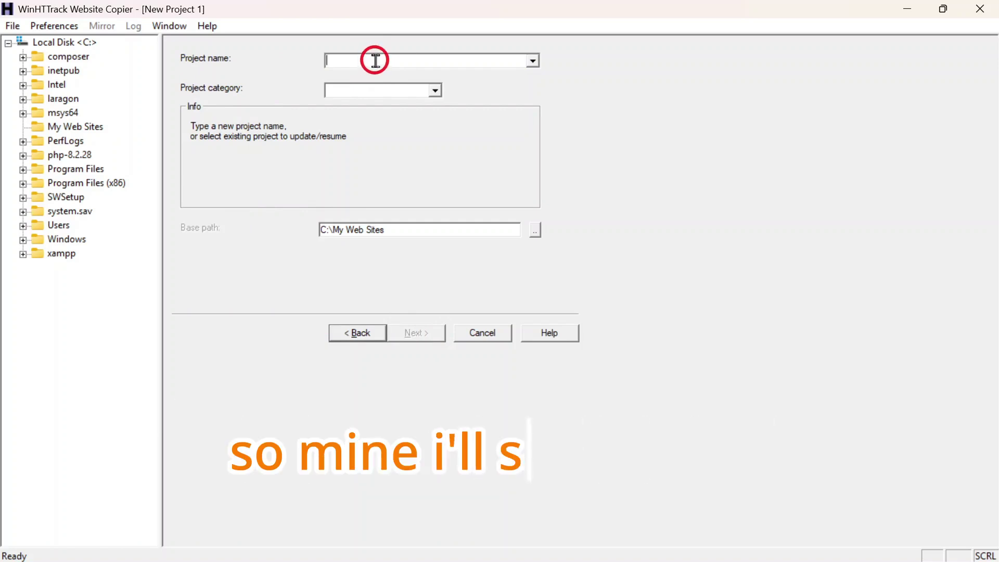
{"action": "type", "text": "Tutorial"}
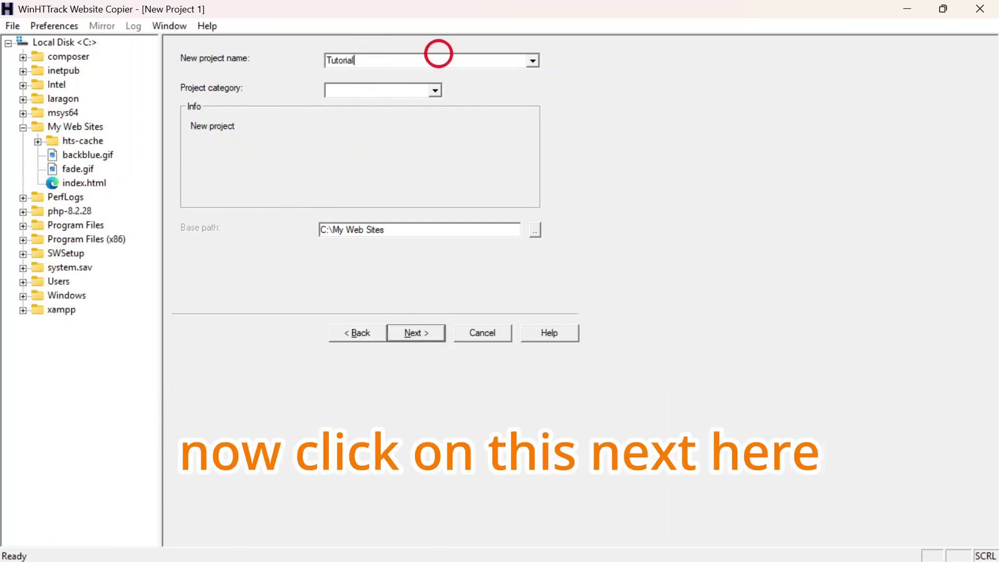
{"action": "left_click", "coordinate": [414, 332]}
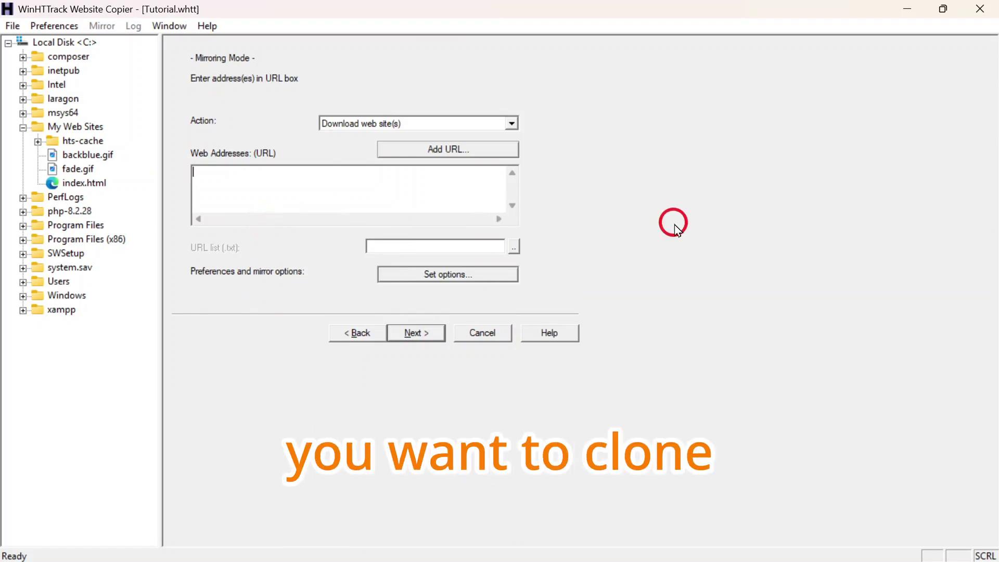
{"action": "left_click", "coordinate": [436, 547]}
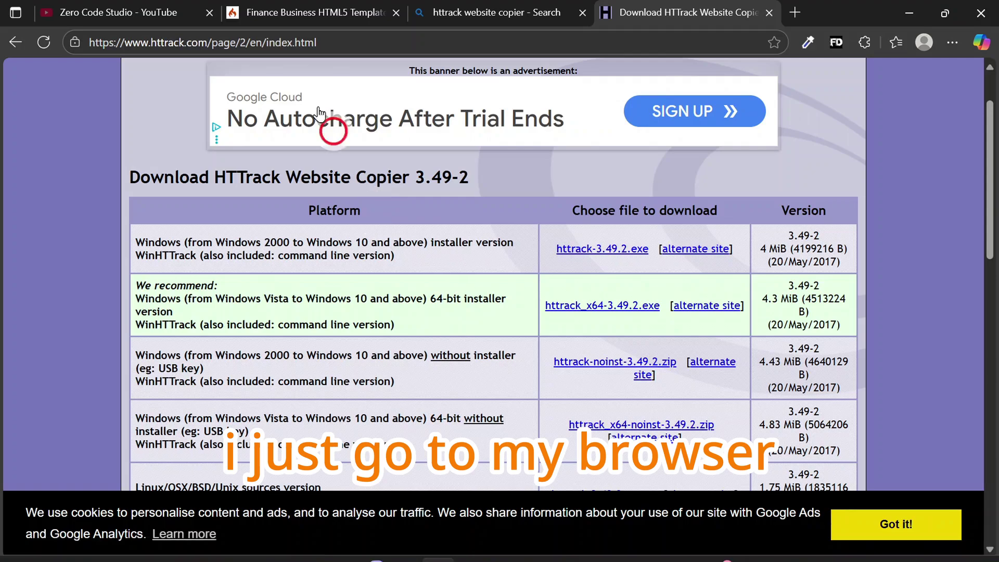
{"action": "left_click", "coordinate": [308, 26]}
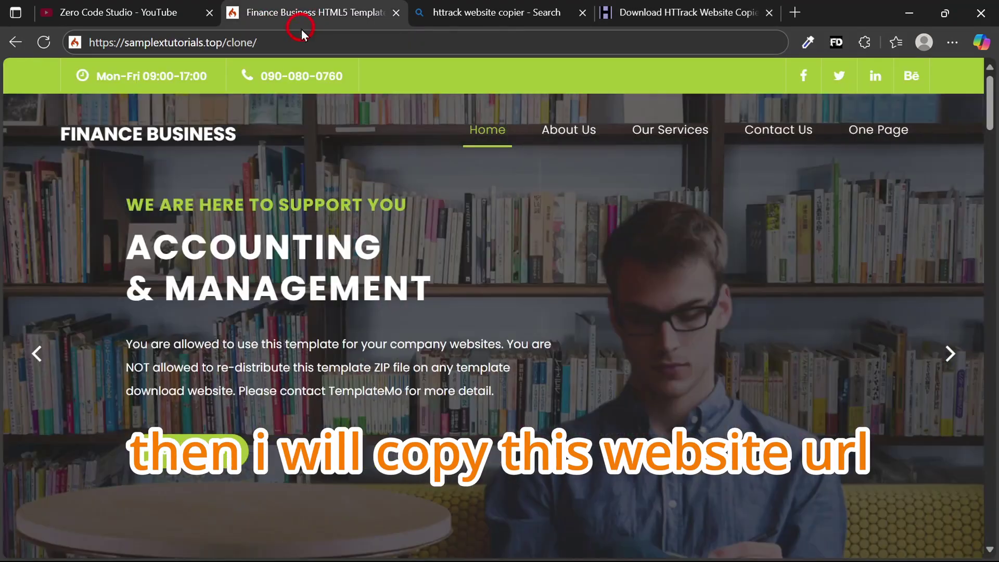
{"action": "left_click", "coordinate": [222, 44]}
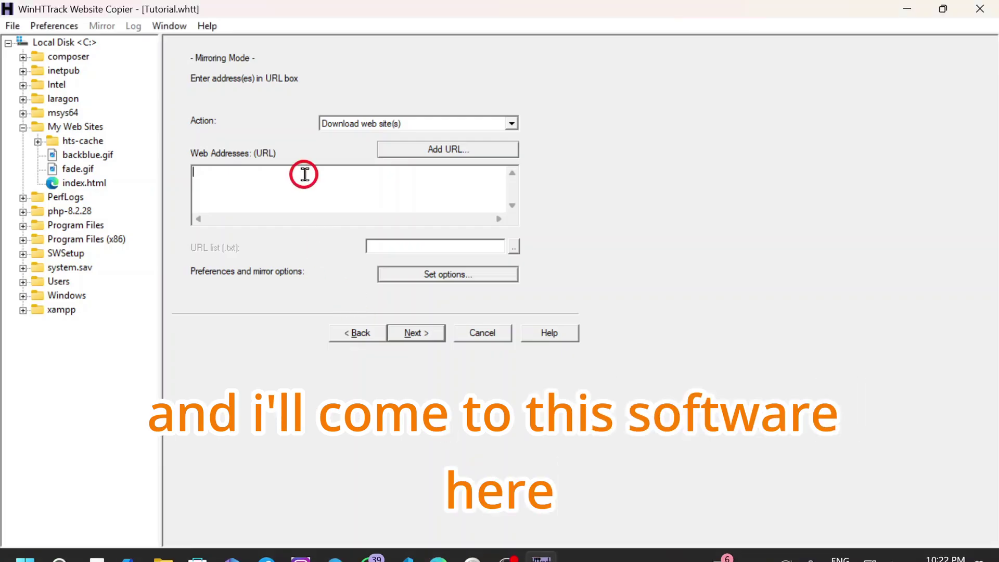
{"action": "type", "text": "https://samplextutorials.top/clone/"}
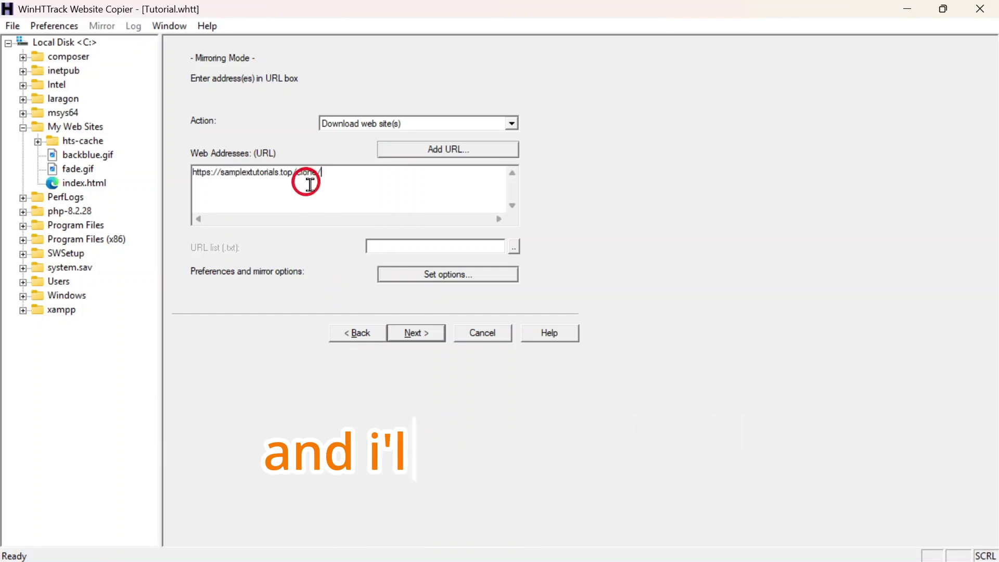
{"action": "left_click", "coordinate": [410, 337]}
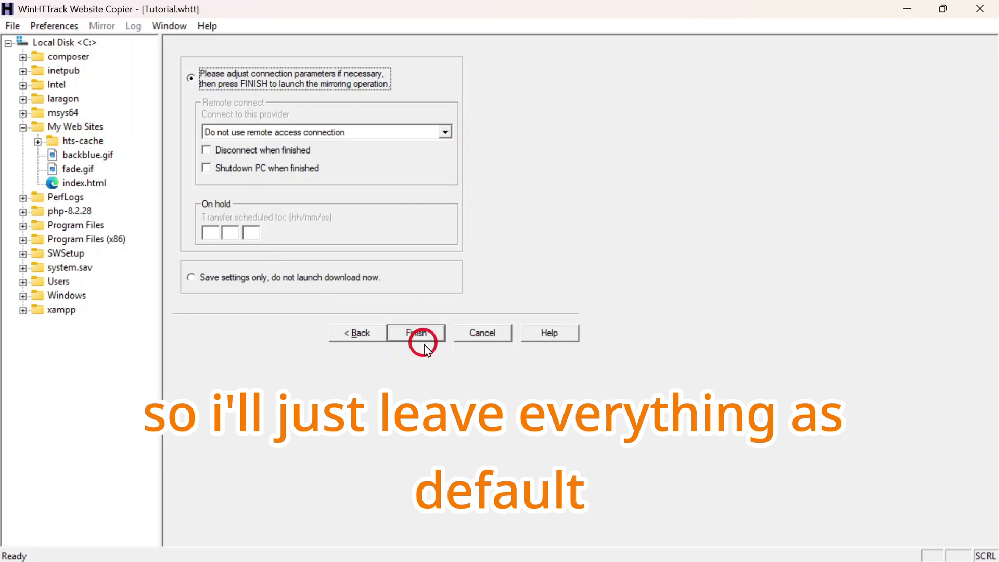
{"action": "left_click", "coordinate": [422, 339]}
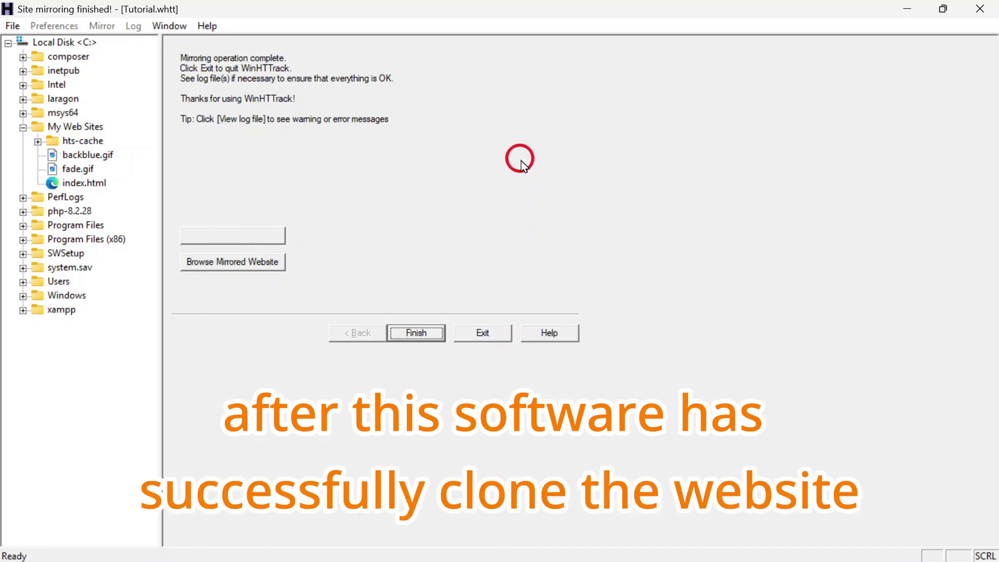
Step: After 'Mirroring operation complete' appears, close the finished Tutorial project with Finish
{"action": "left_click", "coordinate": [426, 333]}
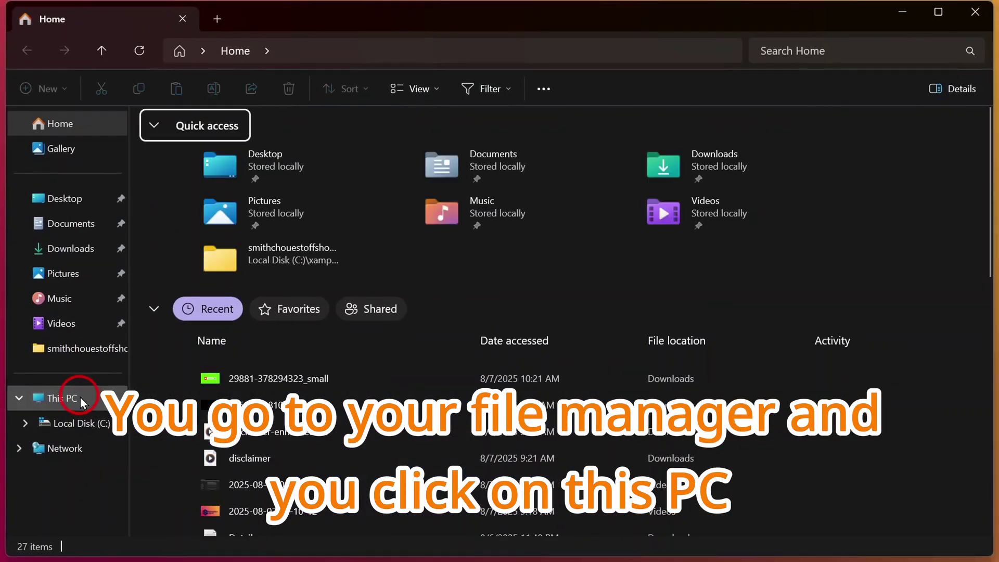
Step: Navigate to C:\My Web Sites\Tutorial\samplextutorials.top and open the clone folder
{"action": "left_click", "coordinate": [78, 396]}
{"action": "left_click", "coordinate": [342, 142]}
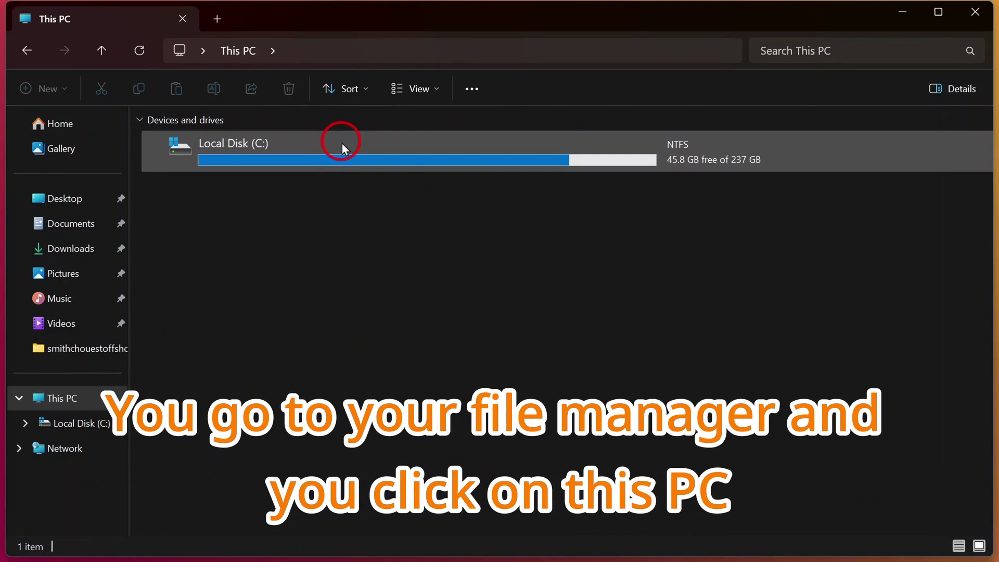
{"action": "double_click", "coordinate": [342, 145]}
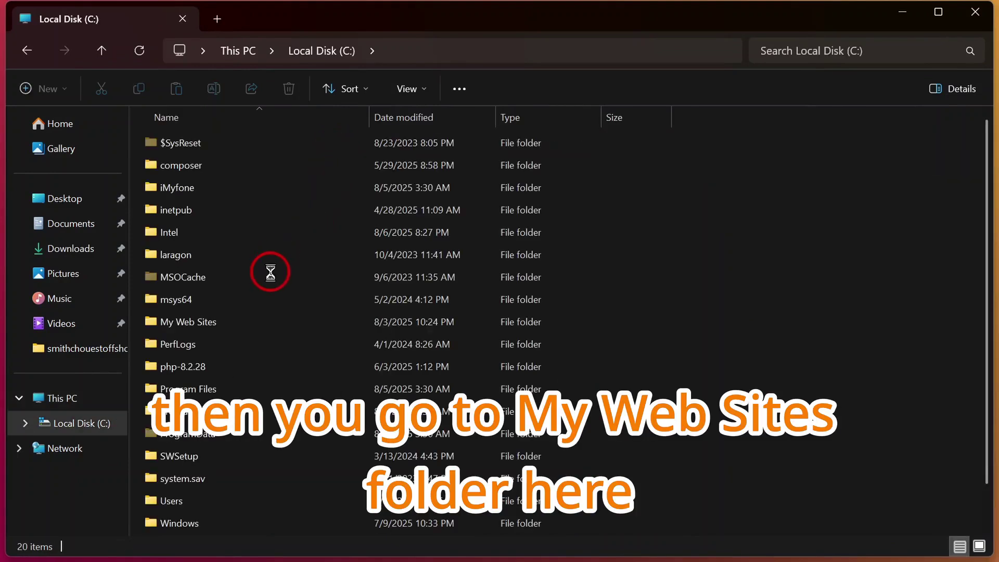
{"action": "scroll", "coordinate": [271, 276], "scroll_direction": "down", "scroll_amount": 1}
{"action": "double_click", "coordinate": [232, 291]}
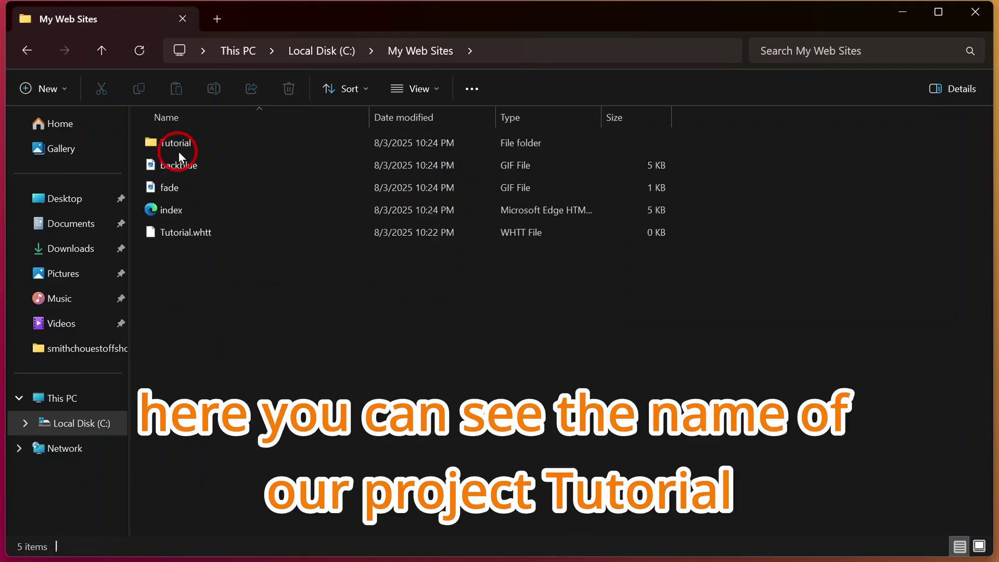
{"action": "double_click", "coordinate": [179, 146]}
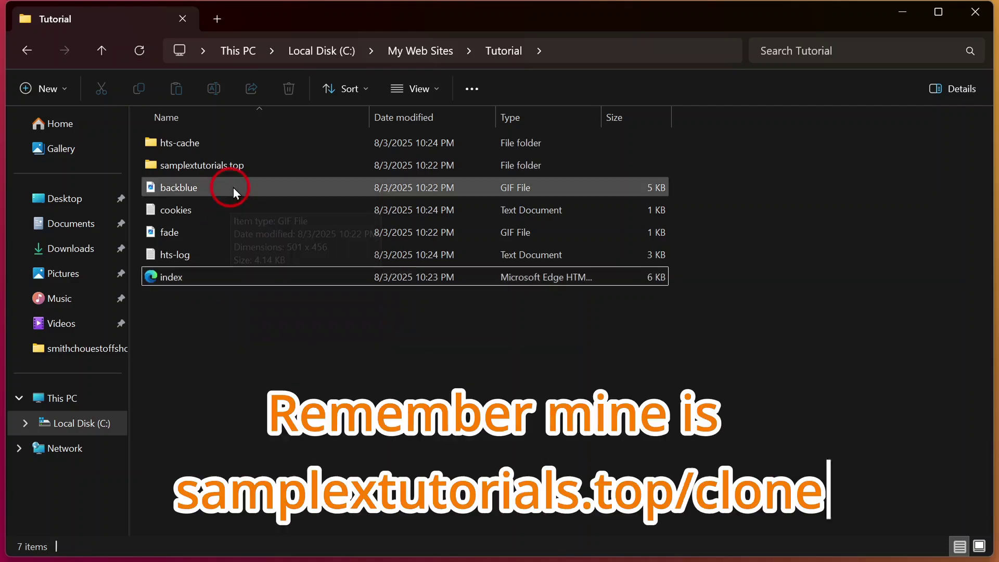
{"action": "left_click", "coordinate": [222, 166]}
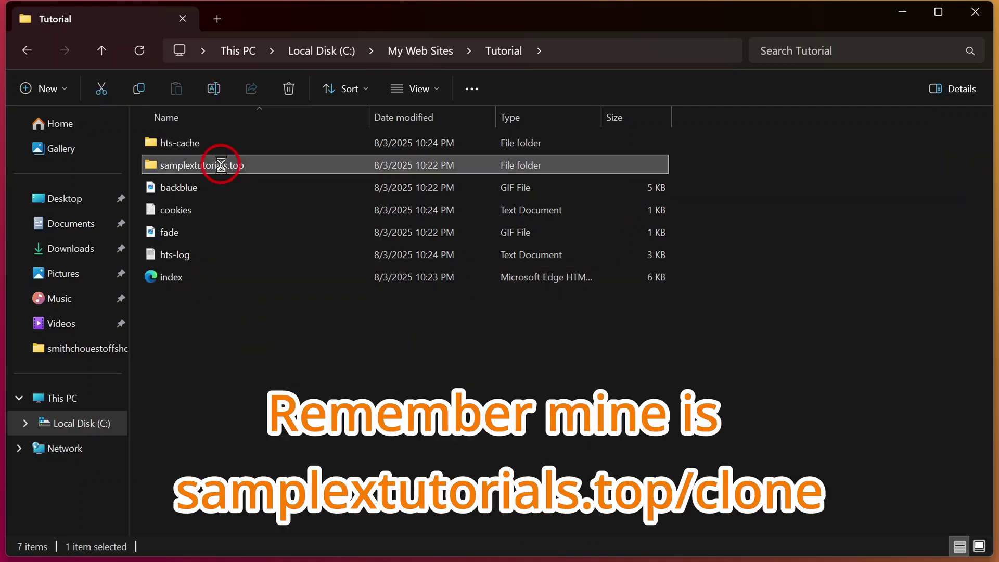
{"action": "double_click", "coordinate": [222, 167]}
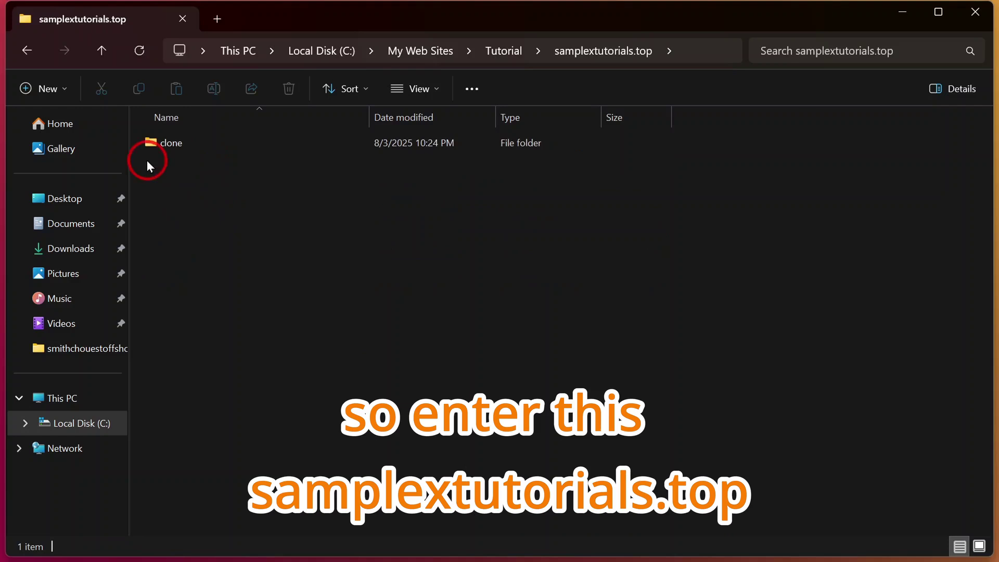
{"action": "double_click", "coordinate": [168, 142]}
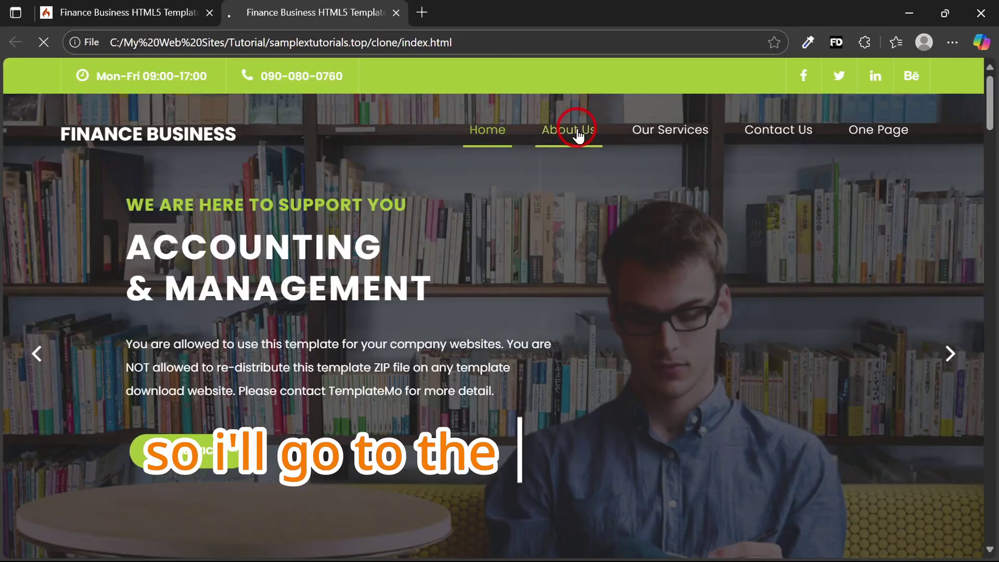
Step: Browse the offline copy's About Us page, then its Our Services page
{"action": "left_click", "coordinate": [568, 128]}
{"action": "scroll", "coordinate": [484, 262], "scroll_direction": "down", "scroll_amount": 15}
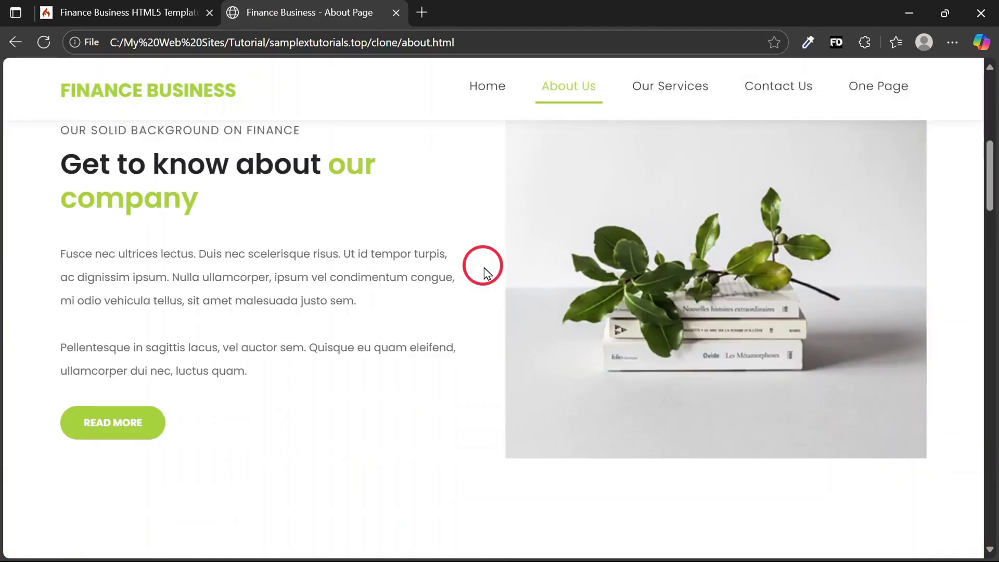
{"action": "scroll", "coordinate": [483, 279], "scroll_direction": "down", "scroll_amount": 20}
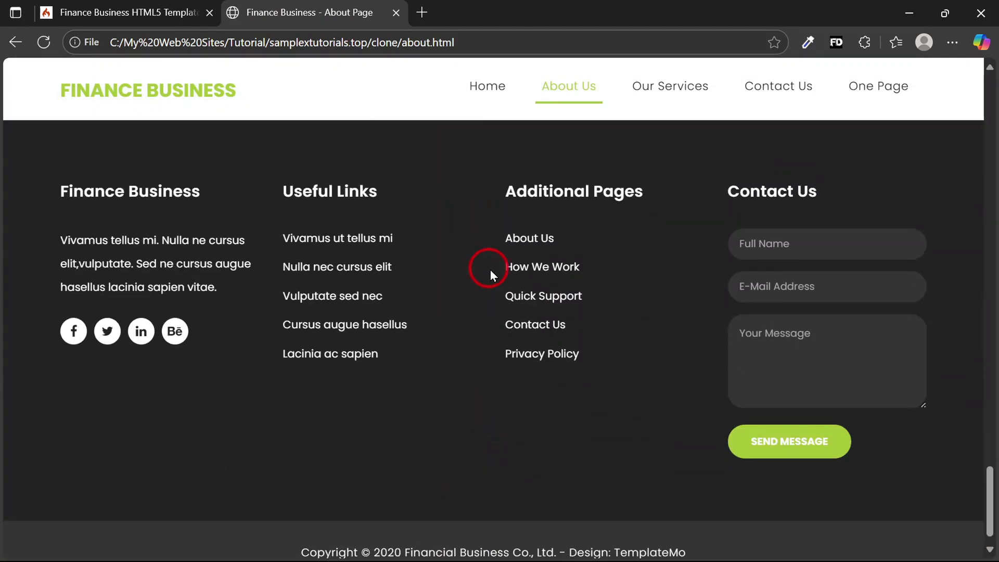
{"action": "scroll", "coordinate": [488, 267], "scroll_direction": "up", "scroll_amount": 20}
{"action": "scroll", "coordinate": [530, 297], "scroll_direction": "up", "scroll_amount": 10}
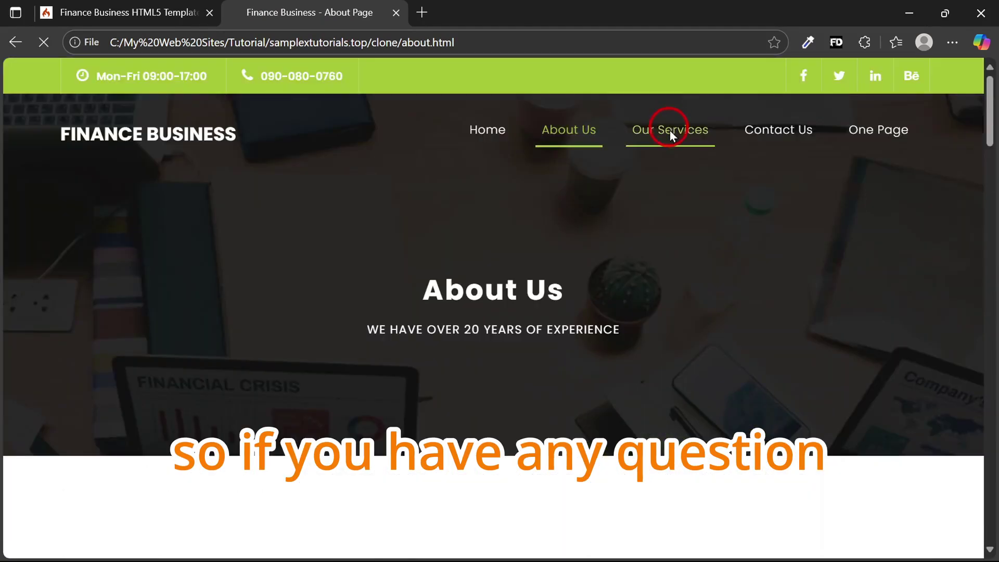
{"action": "left_click", "coordinate": [667, 130]}
{"action": "scroll", "coordinate": [642, 215], "scroll_direction": "down", "scroll_amount": 20}
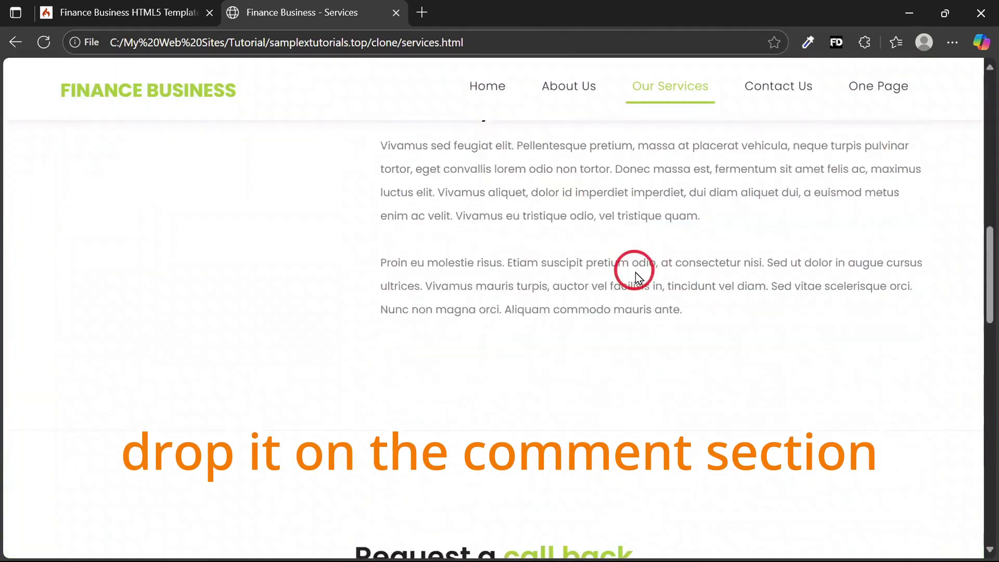
{"action": "scroll", "coordinate": [639, 357], "scroll_direction": "up", "scroll_amount": 20}
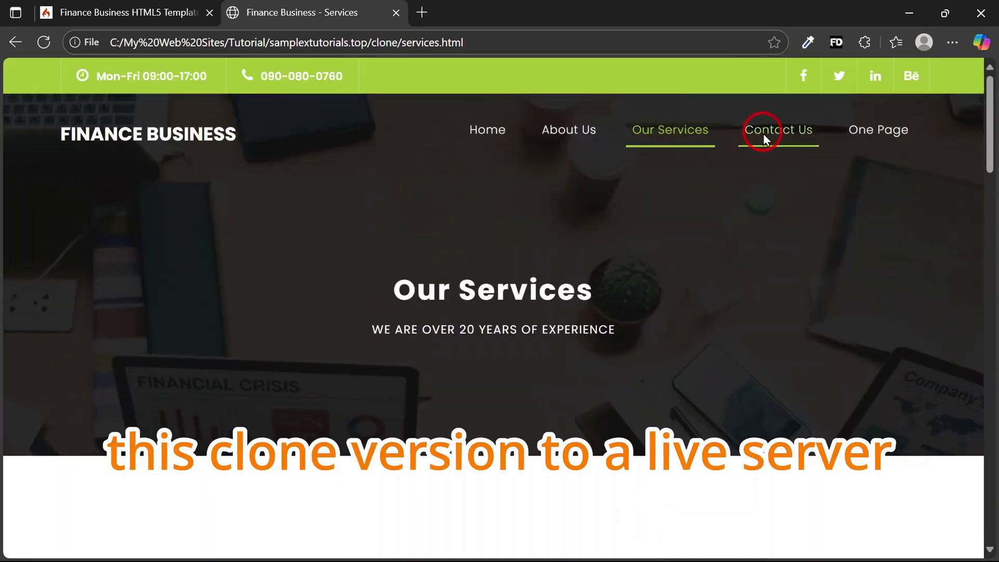
Step: Open the offline copy's Contact Us page and scroll through it
{"action": "left_click", "coordinate": [763, 134]}
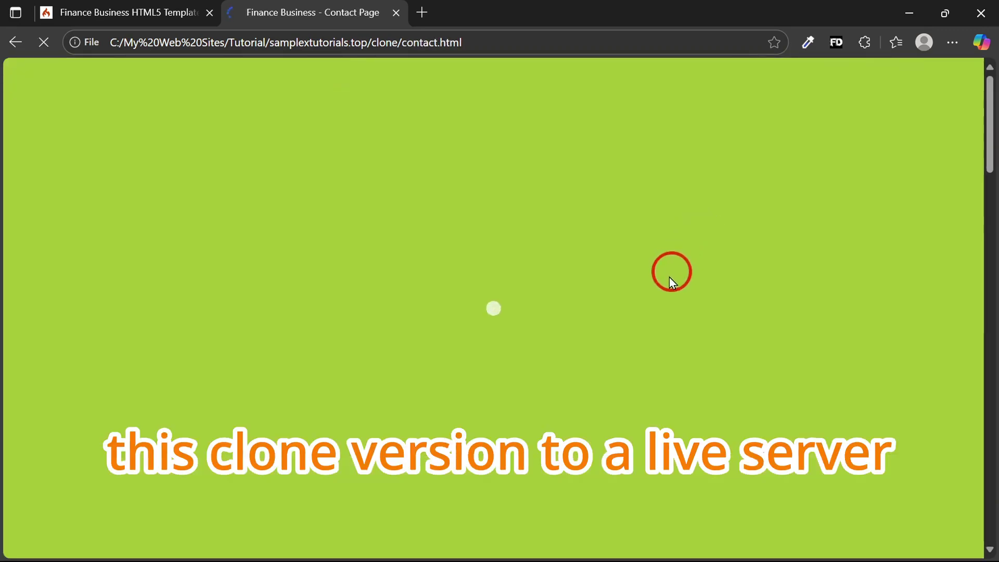
{"action": "scroll", "coordinate": [643, 291], "scroll_direction": "down", "scroll_amount": 20}
{"action": "scroll", "coordinate": [645, 307], "scroll_direction": "up", "scroll_amount": 20}
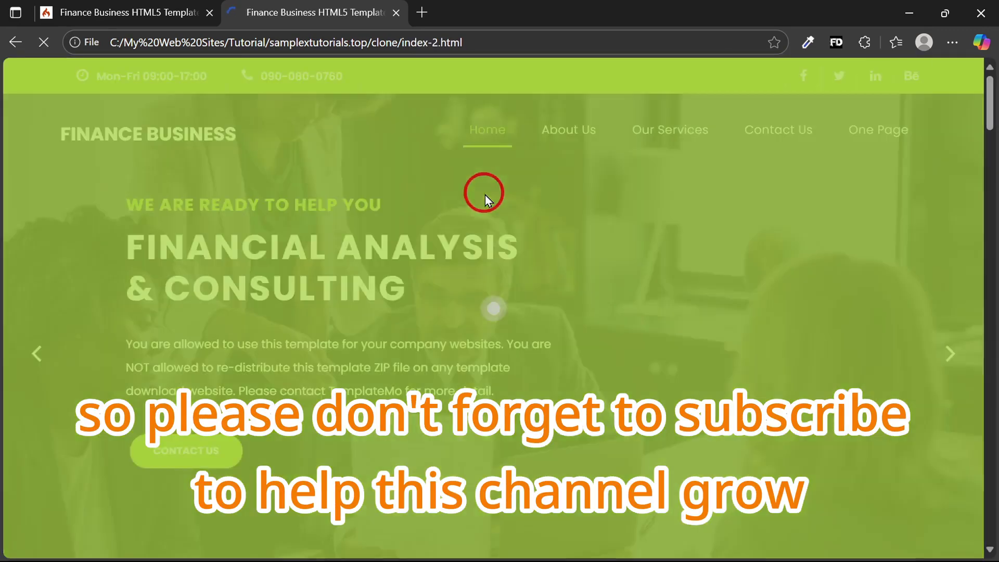
{"action": "scroll", "coordinate": [527, 245], "scroll_direction": "down", "scroll_amount": 15}
{"action": "scroll", "coordinate": [538, 247], "scroll_direction": "up", "scroll_amount": 15}
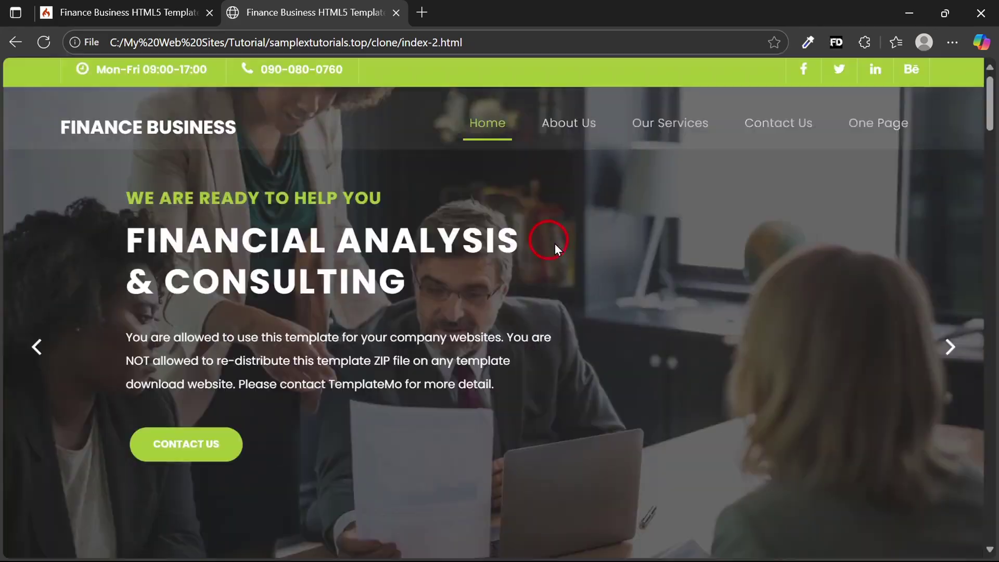